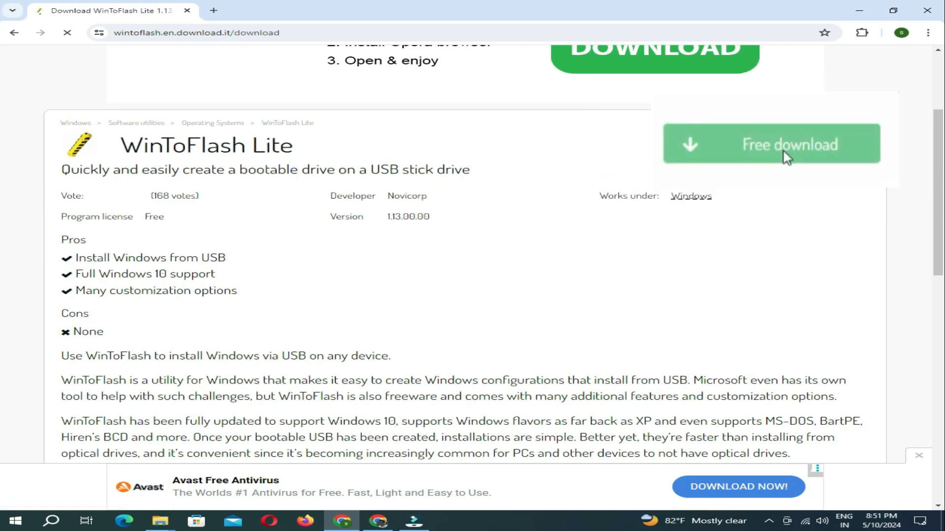
# - Download WinToFlash Lite from the download page and show the downloads folder in File Explorer
pyautogui.click(448, 345)
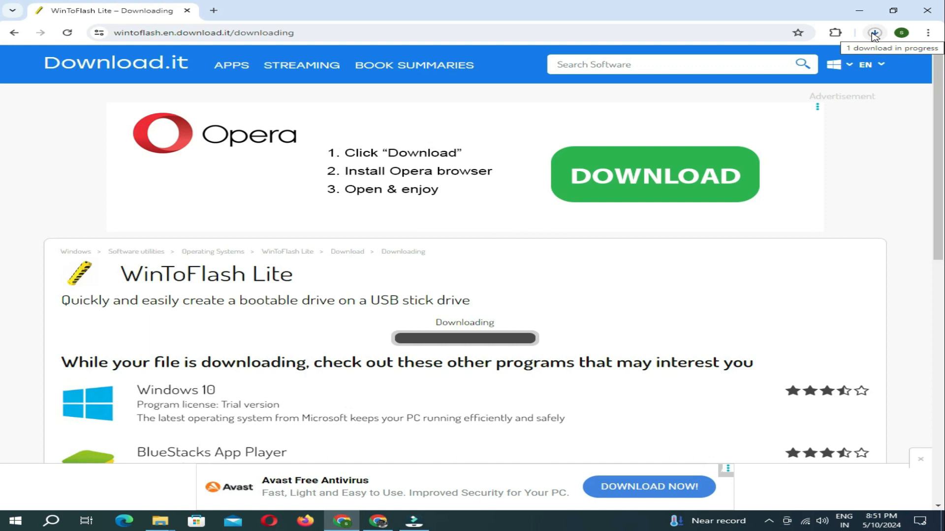
pyautogui.click(873, 34)
pyautogui.click(836, 116)
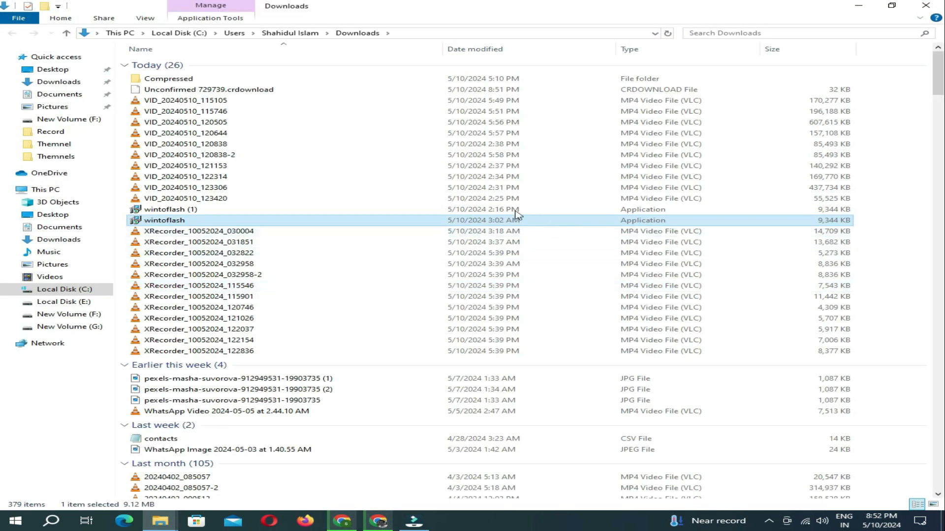
# - Run the wintoflash installer from the Downloads folder as administrator
pyautogui.doubleClick(169, 222)
pyautogui.rightClick(169, 220)
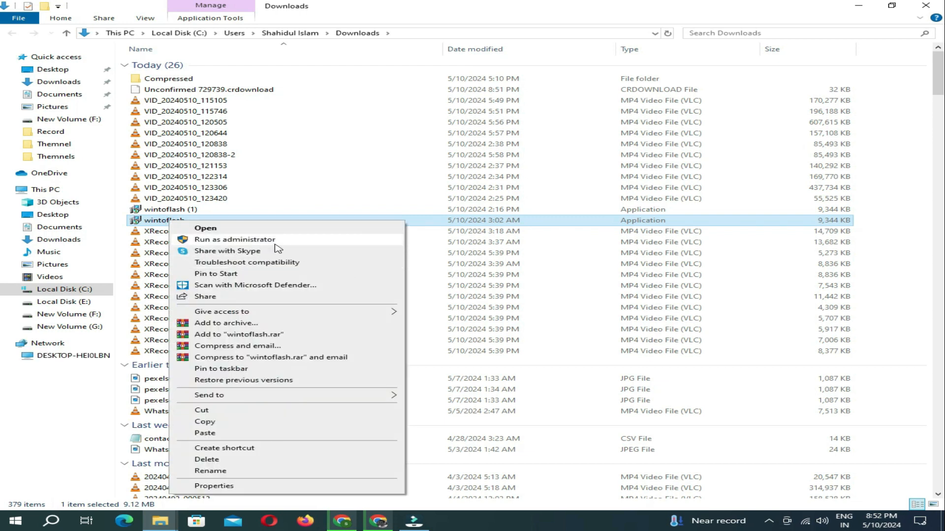
pyautogui.click(246, 240)
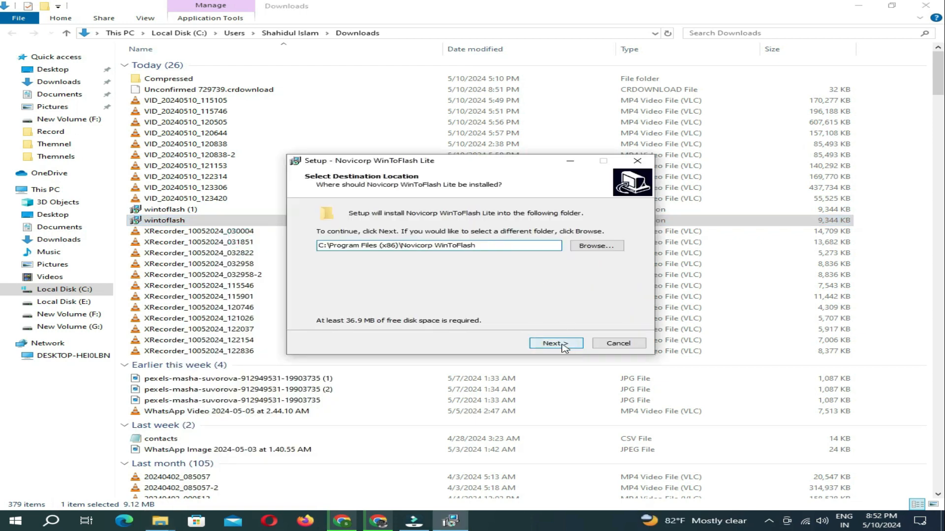
# - Install Novicorp WinToFlash Lite in C:\Program Files (x86)\Novicorp WinToFlash with a desktop icon, and launch it on finishing setup
pyautogui.click(556, 343)
pyautogui.click(564, 347)
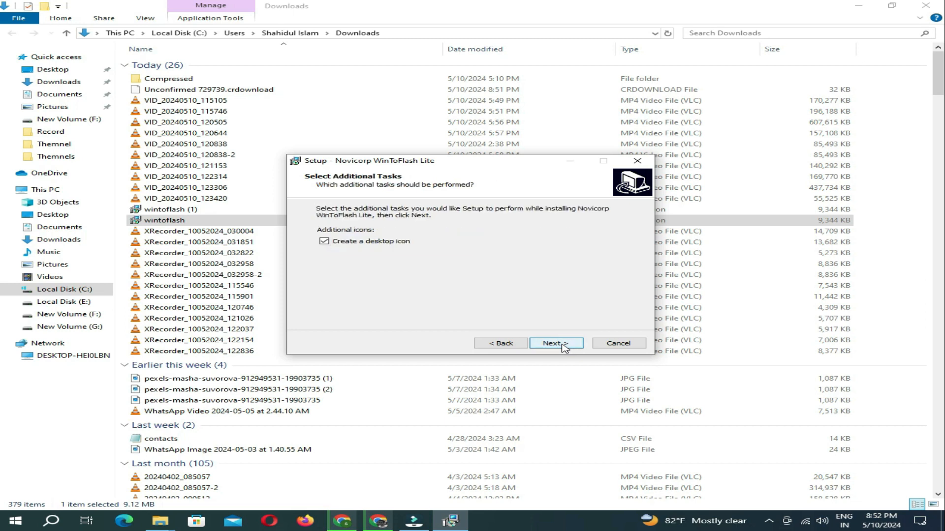
pyautogui.click(566, 347)
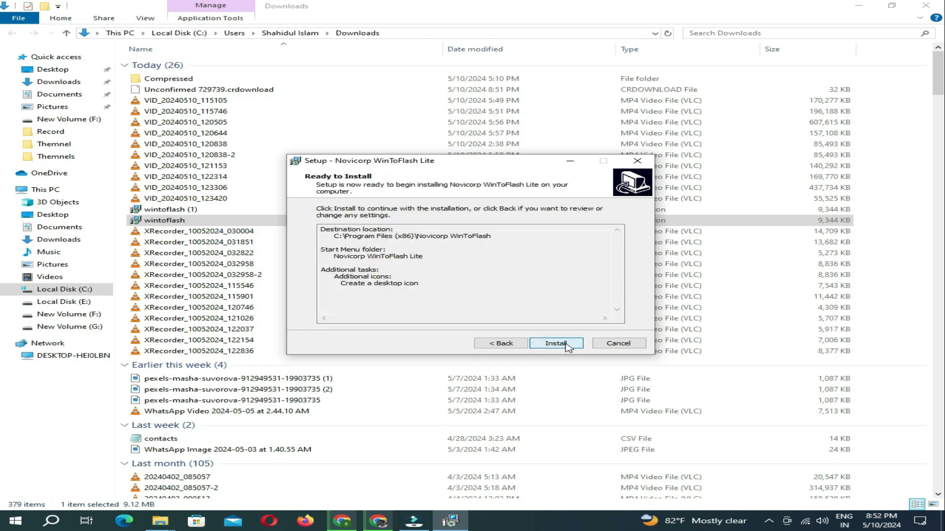
pyautogui.click(556, 345)
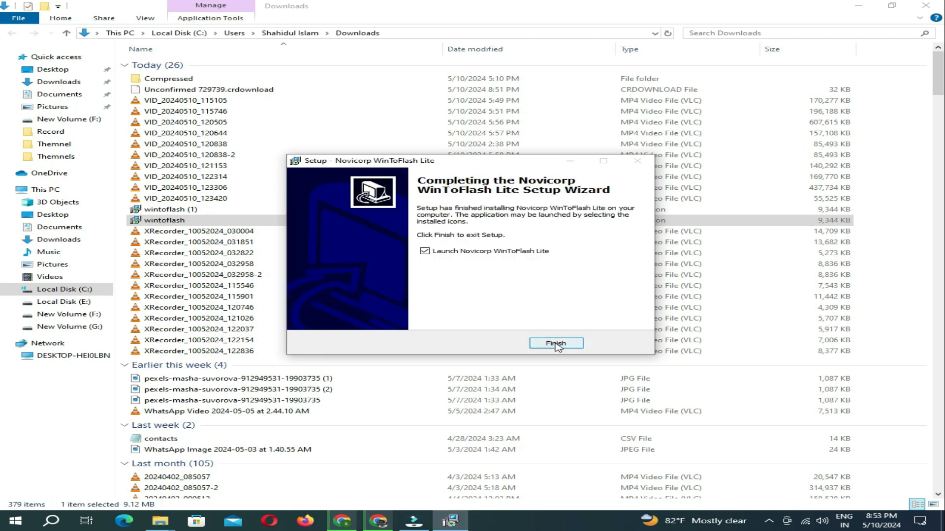
pyautogui.click(556, 345)
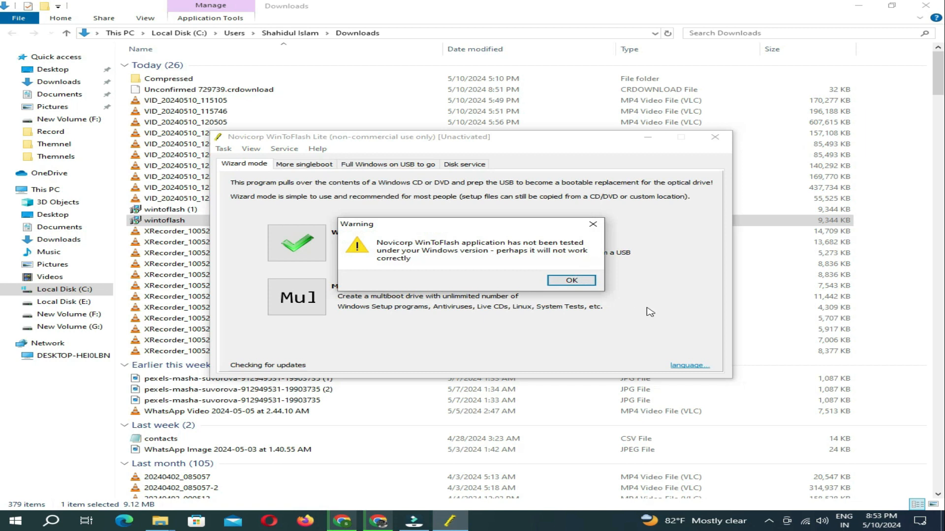
# - Dismiss the compatibility warning and complete the First start wizard, accepting the EULA and choosing the Free License
pyautogui.click(585, 282)
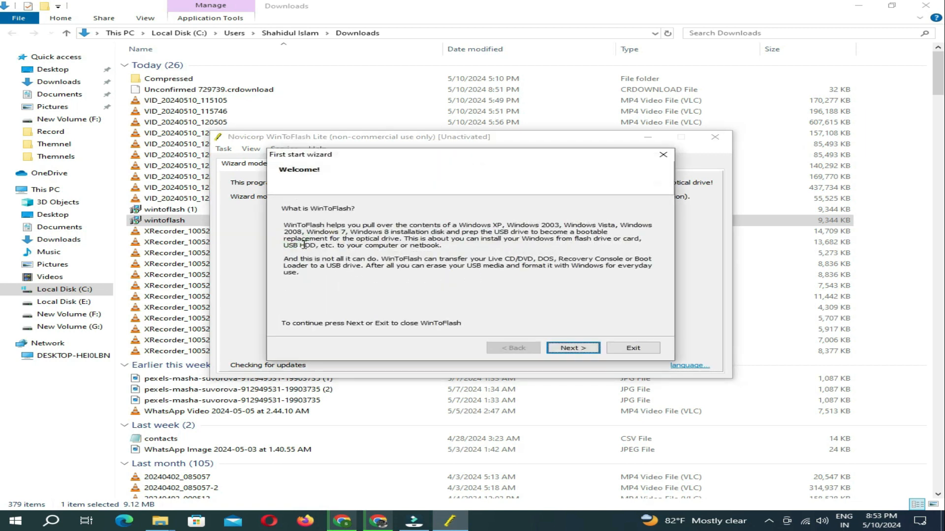
pyautogui.click(573, 348)
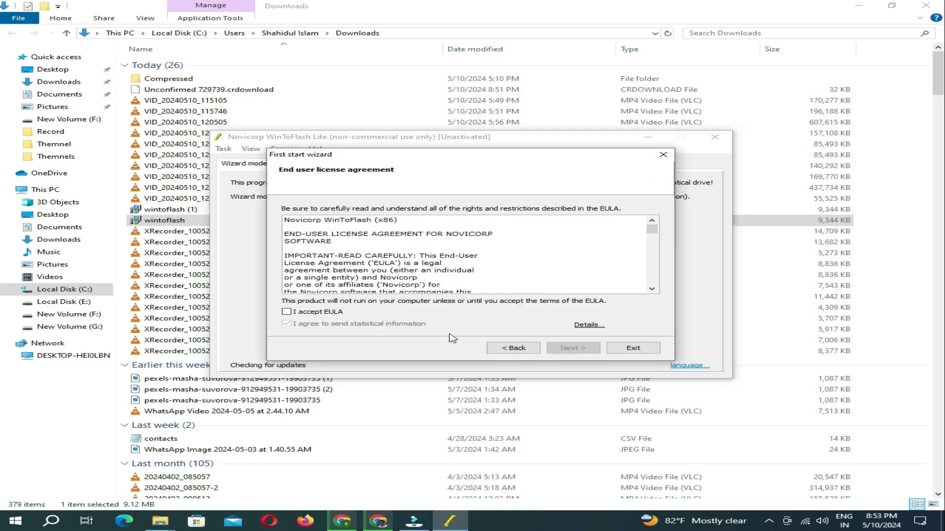
pyautogui.click(321, 310)
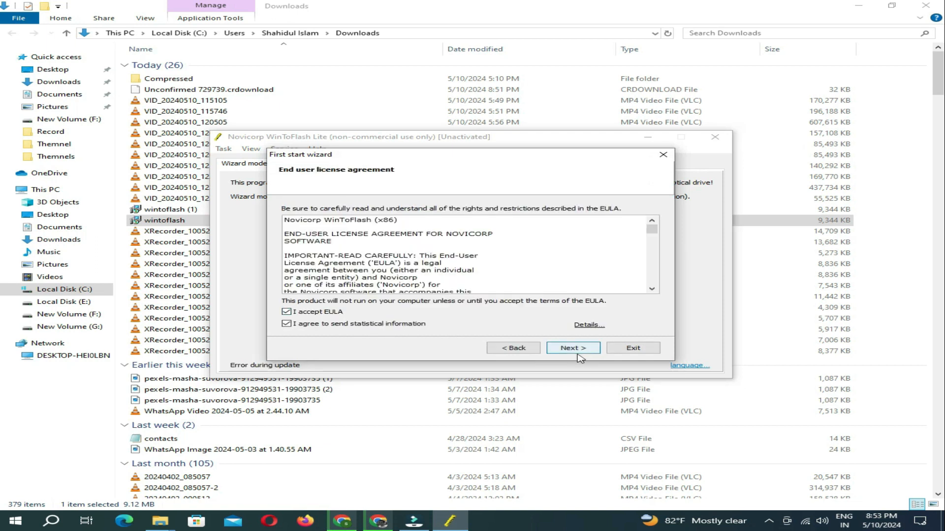
pyautogui.click(572, 348)
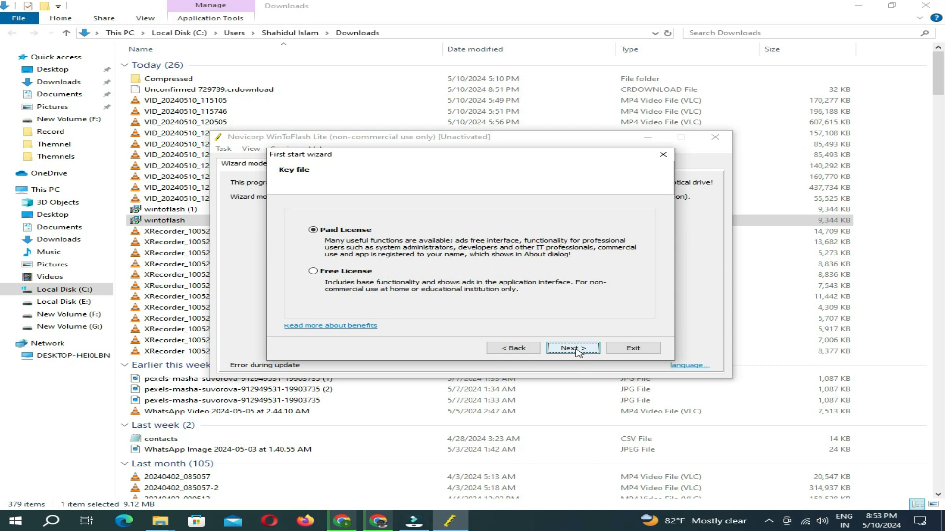
pyautogui.click(313, 271)
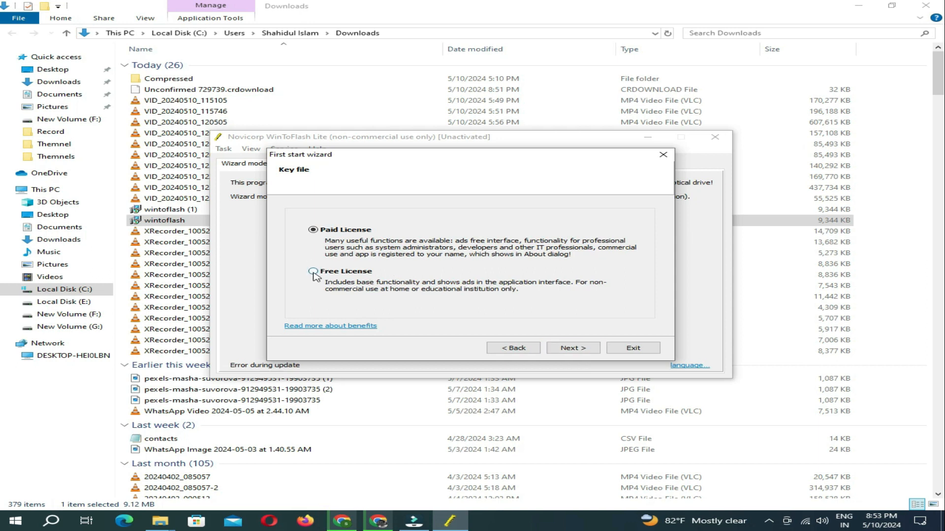
pyautogui.click(576, 349)
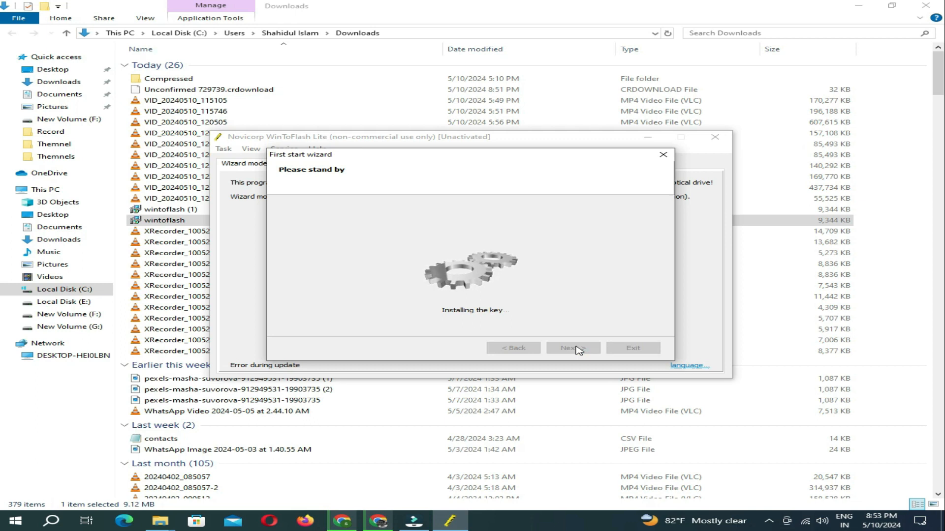
pyautogui.click(572, 350)
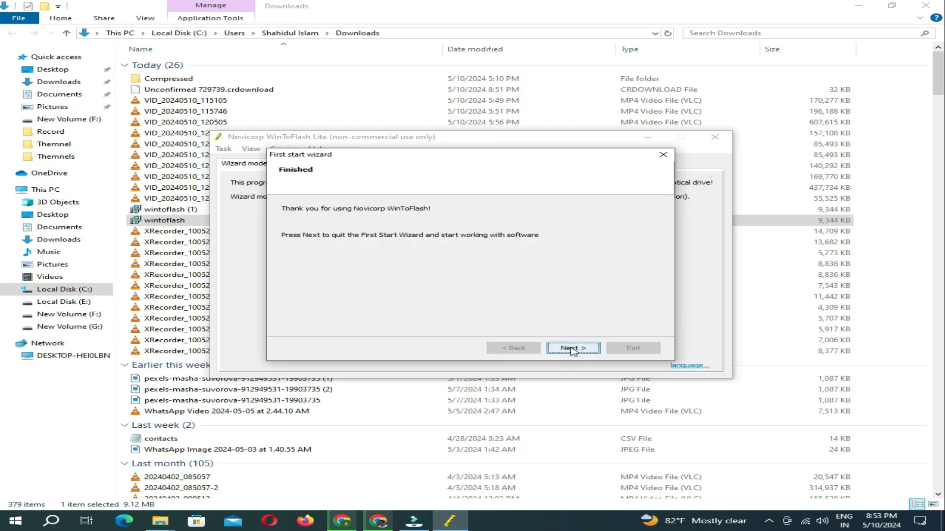
pyautogui.click(582, 348)
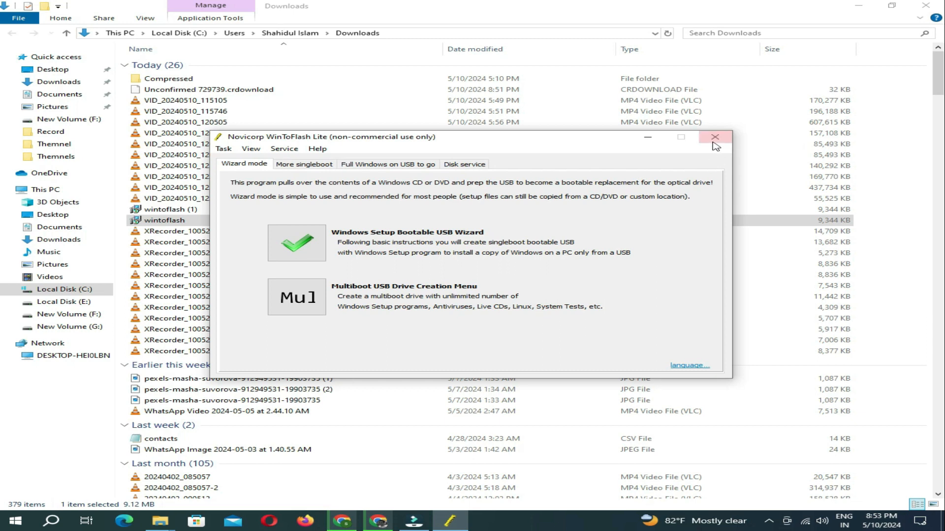
# - Start the Windows Setup Bootable USB Wizard, enable Always start in Wizard mode, and continue to the file source selection
pyautogui.click(296, 248)
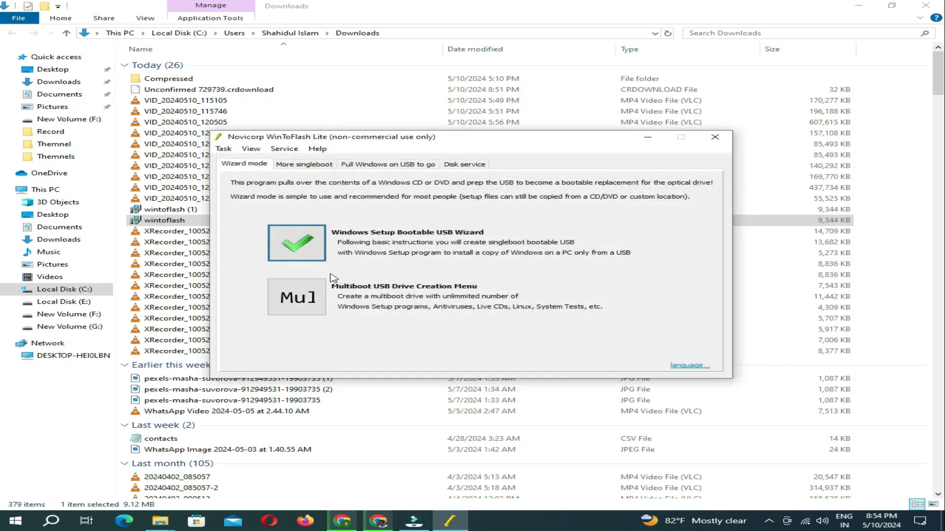
pyautogui.click(298, 249)
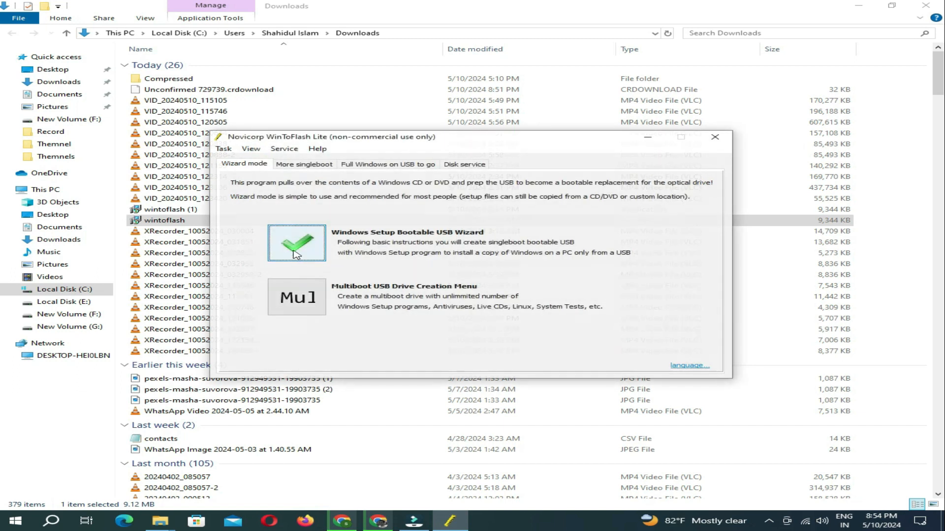
pyautogui.click(297, 246)
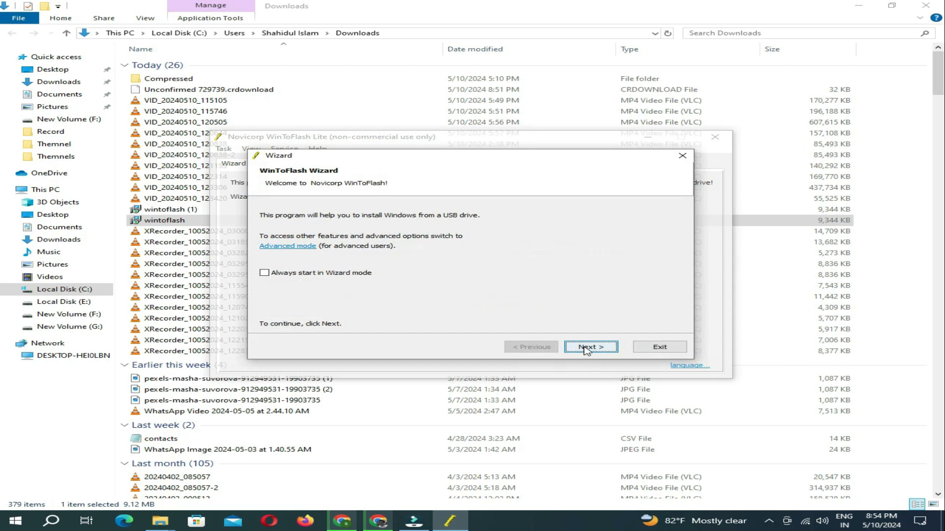
pyautogui.click(316, 276)
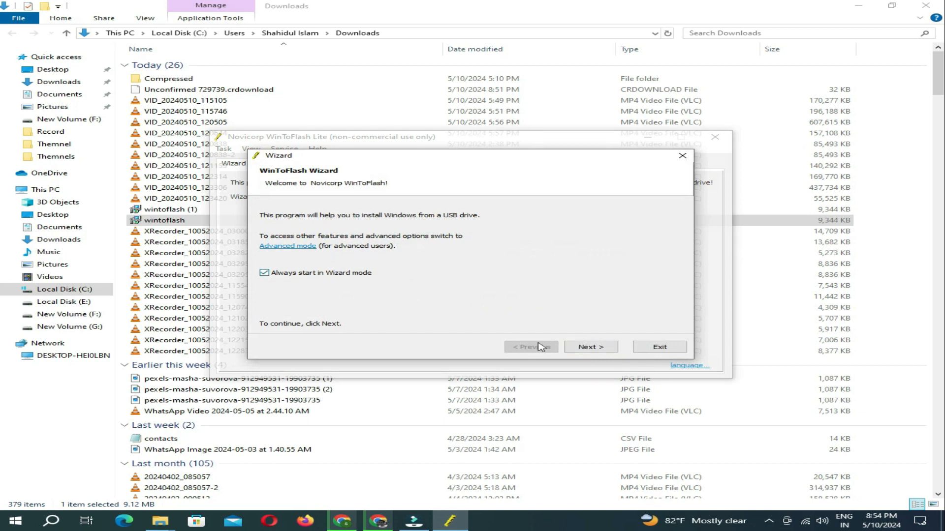
pyautogui.click(587, 347)
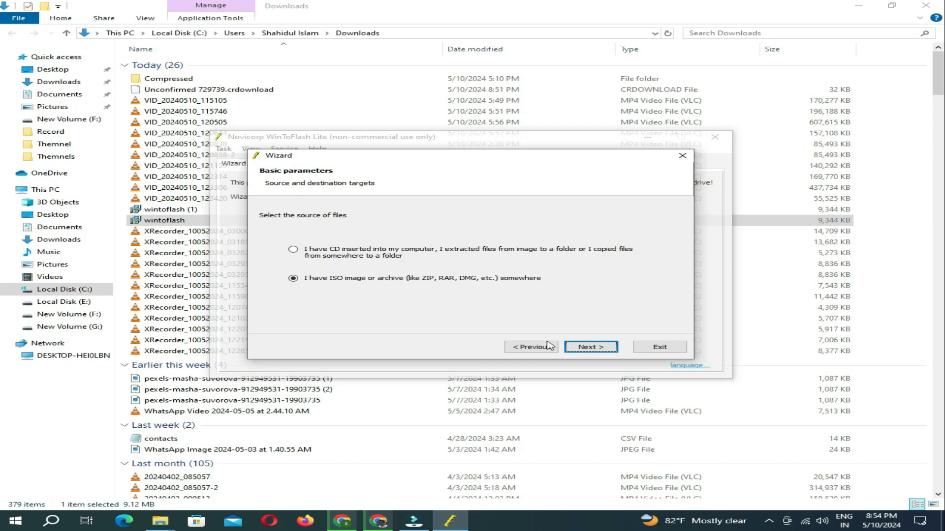
# - Continue to the file and drive locations, refresh the USB drive list, and dismiss the AutoPlay notification
pyautogui.click(590, 347)
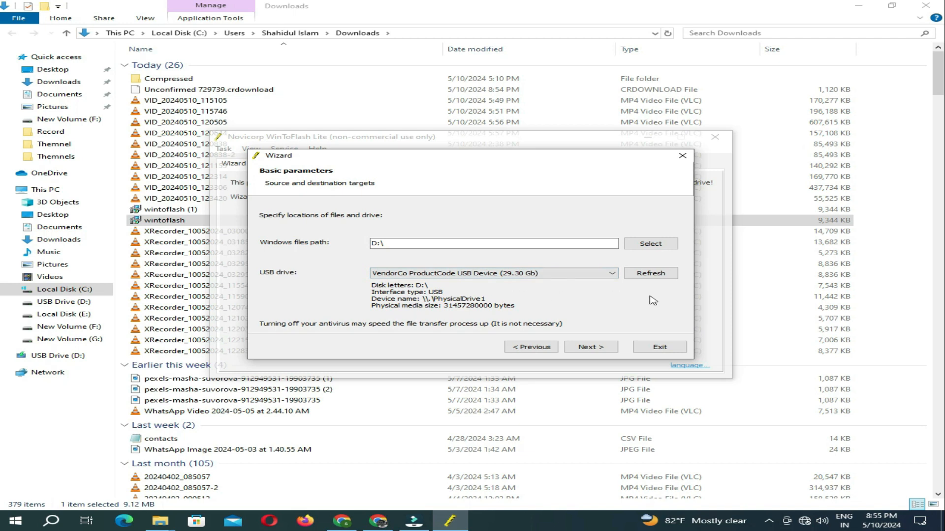
pyautogui.click(647, 277)
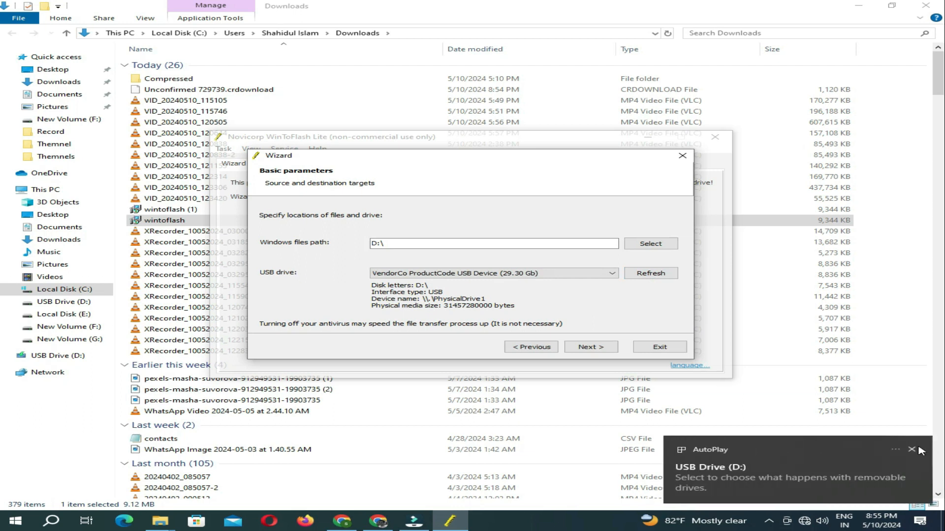
pyautogui.click(911, 449)
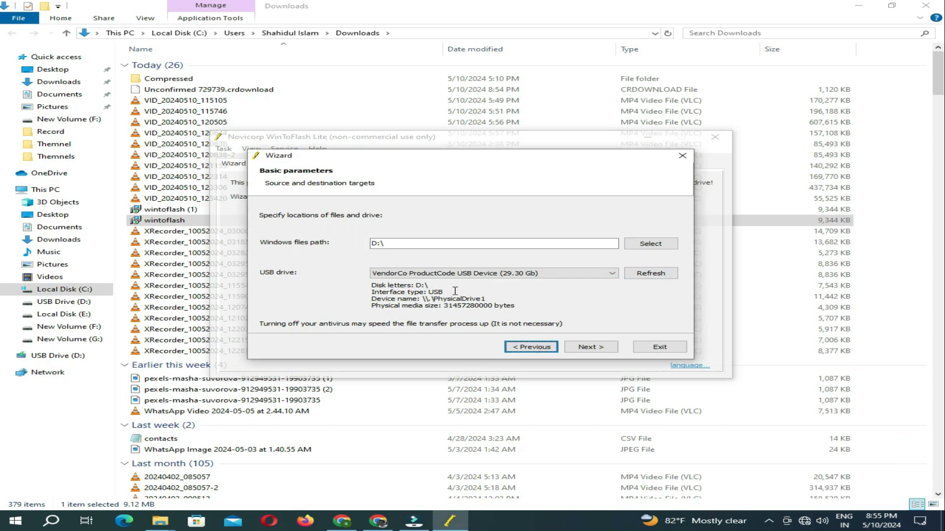
# - Close the wizard and WinToFlash, and minimize the remaining windows to reach the desktop
pyautogui.click(682, 156)
pyautogui.click(722, 142)
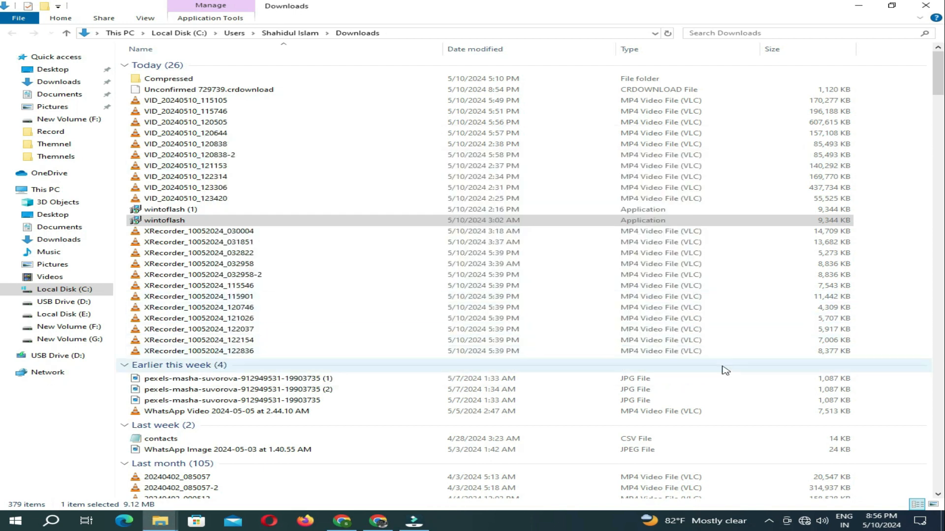
pyautogui.click(858, 6)
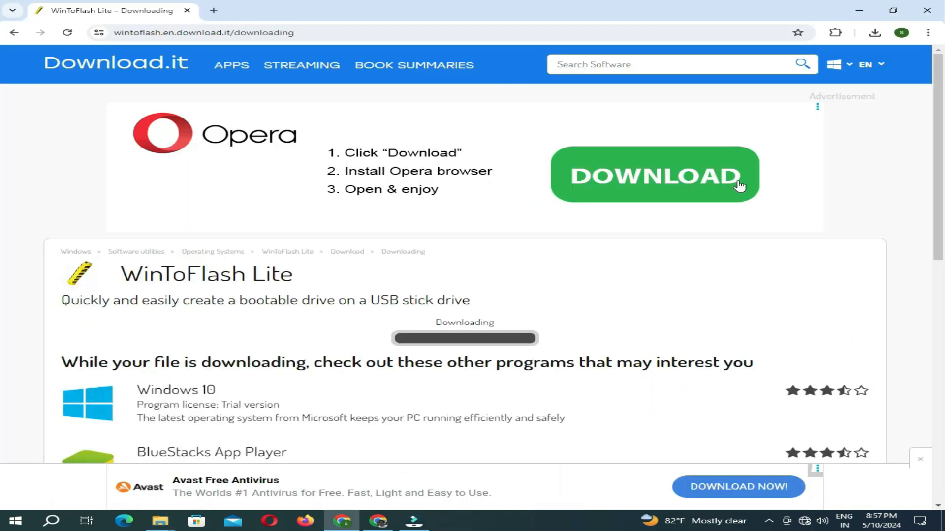
pyautogui.click(860, 7)
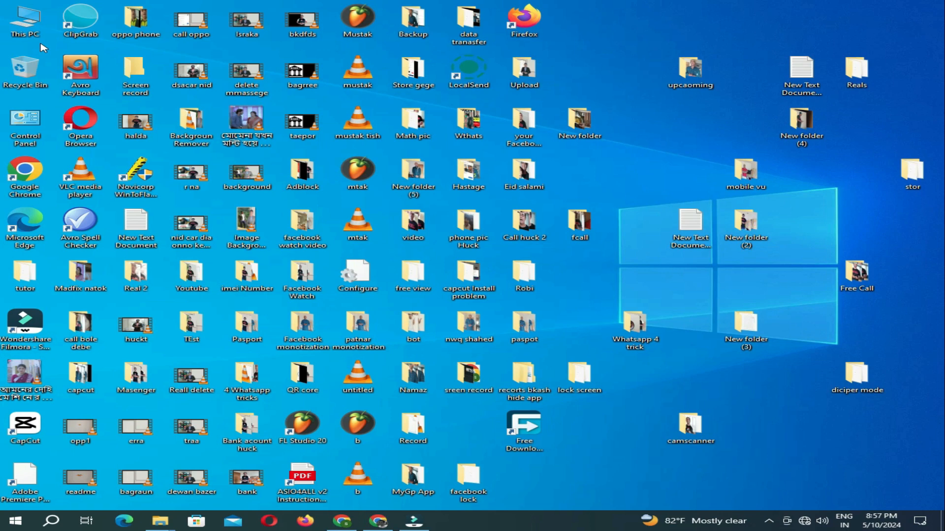
# - Copy all files and folders from the Windows folder on Local Disk (E:), and minimize its window
pyautogui.doubleClick(24, 22)
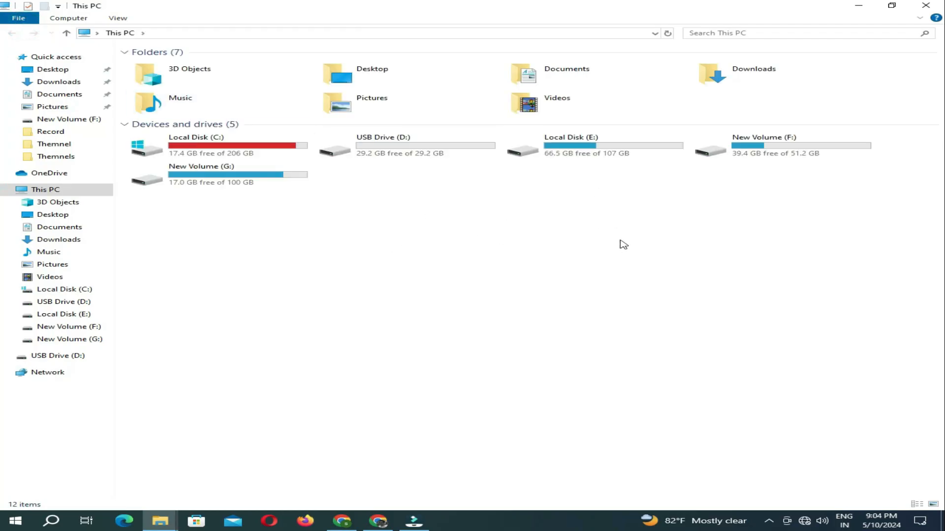
pyautogui.doubleClick(623, 150)
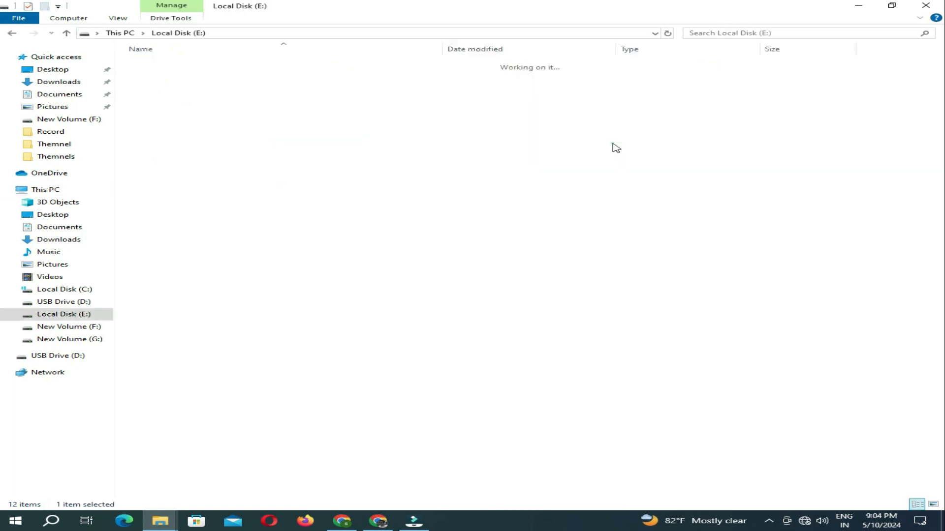
pyautogui.doubleClick(169, 130)
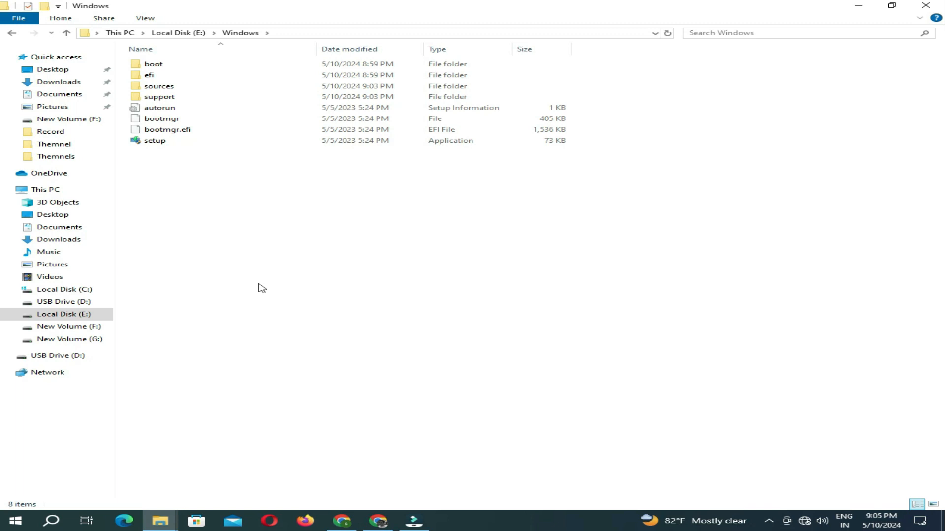
pyautogui.hotkey('ctrl', 'a')
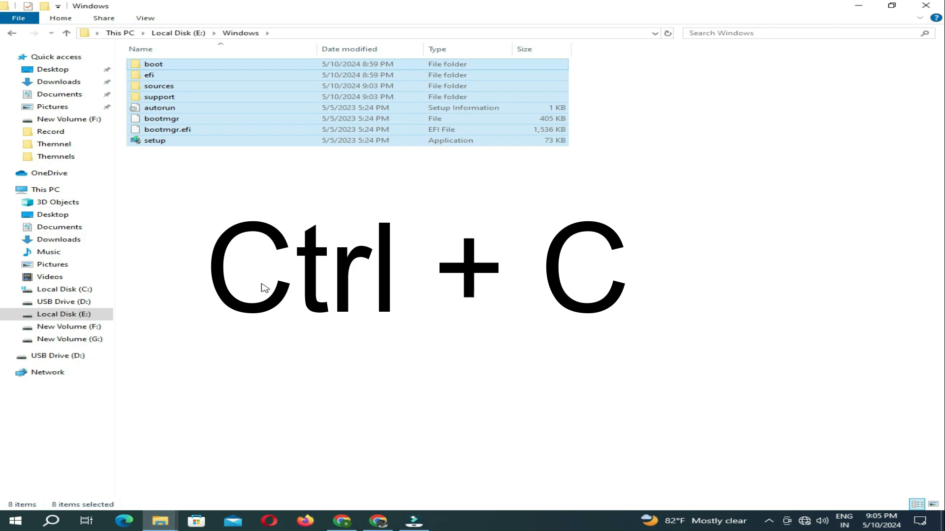
pyautogui.click(859, 6)
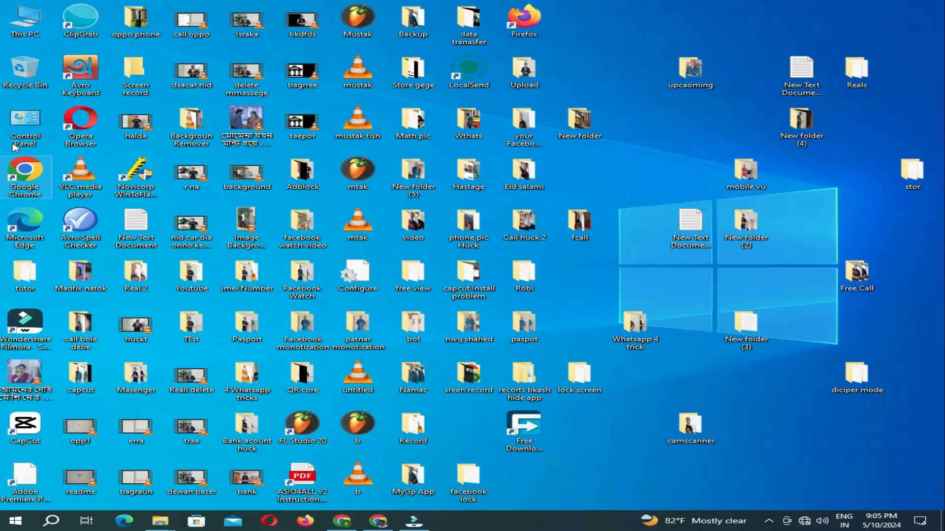
# - Paste the copied Windows setup files into the root of USB Drive (D:)
pyautogui.doubleClick(25, 24)
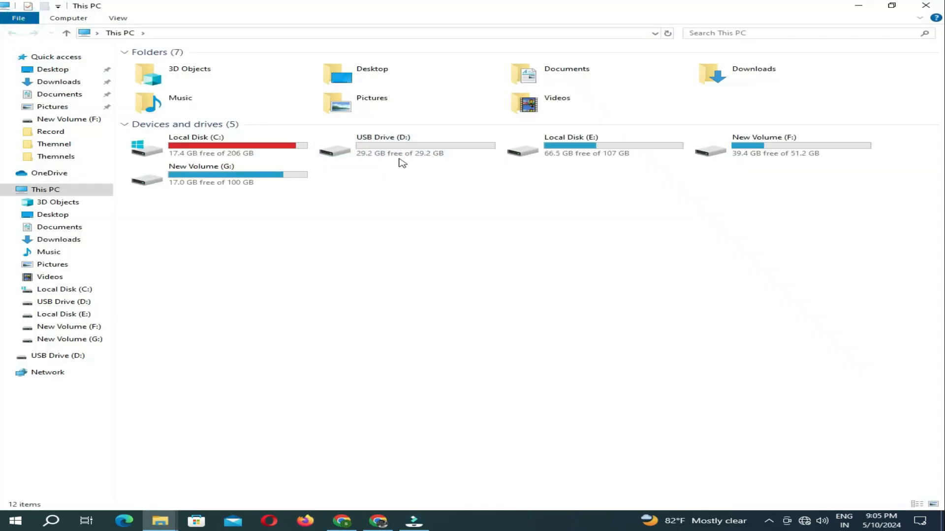
pyautogui.doubleClick(413, 147)
pyautogui.rightClick(350, 150)
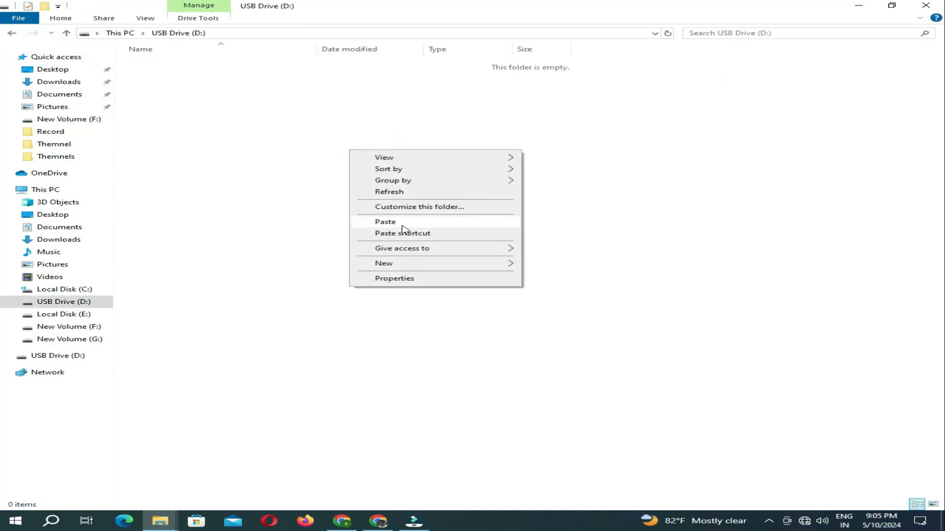
pyautogui.click(403, 224)
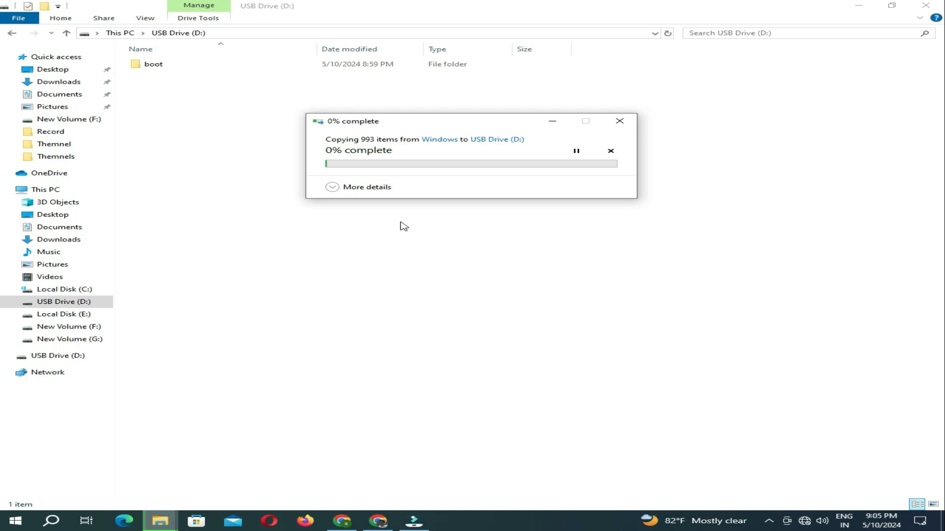